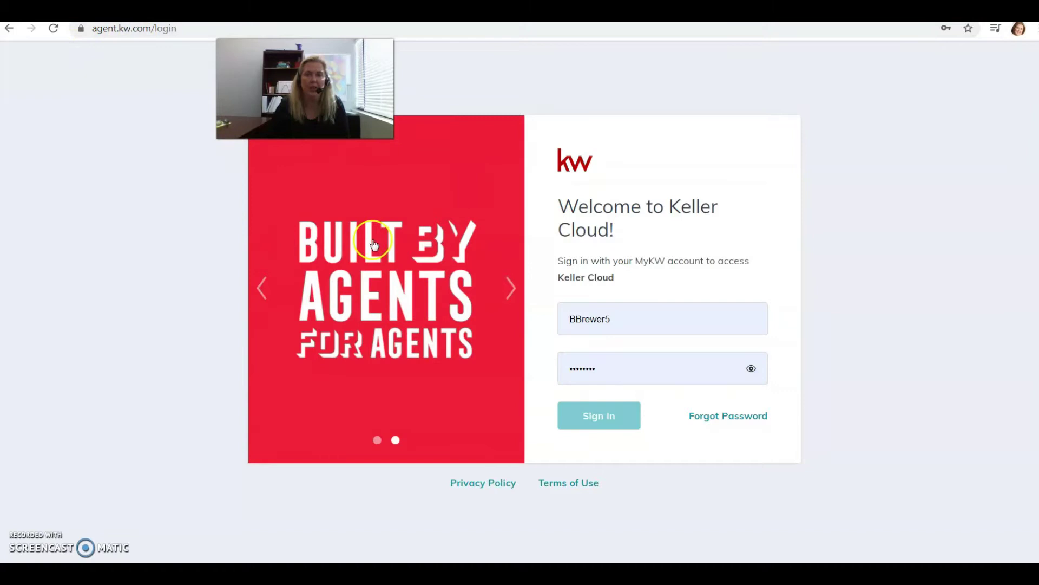
Sign in to Keller Cloud using the saved account login
{"action": "left_click", "coordinate": [626, 325]}
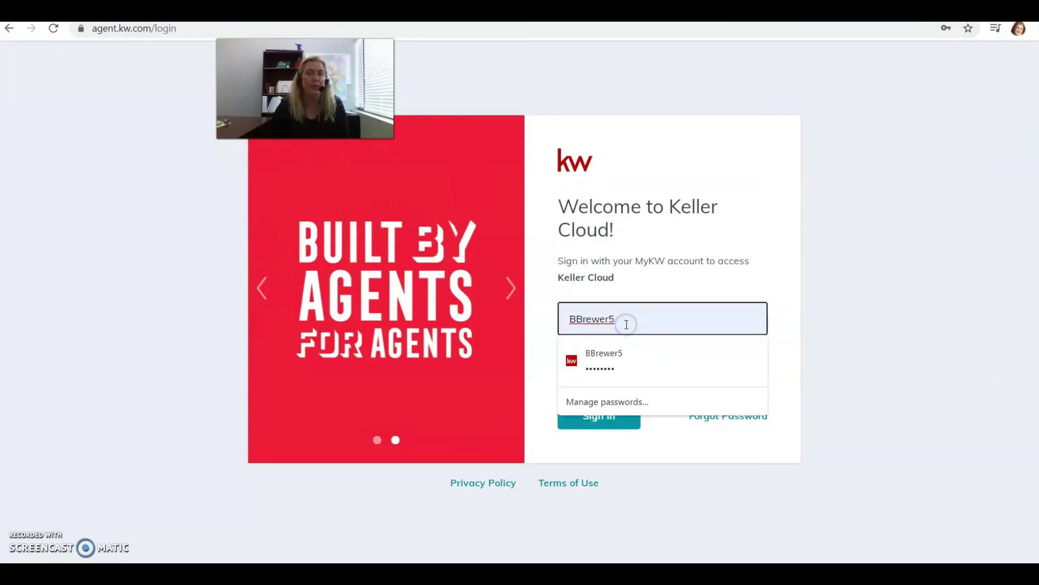
{"action": "left_click", "coordinate": [631, 425]}
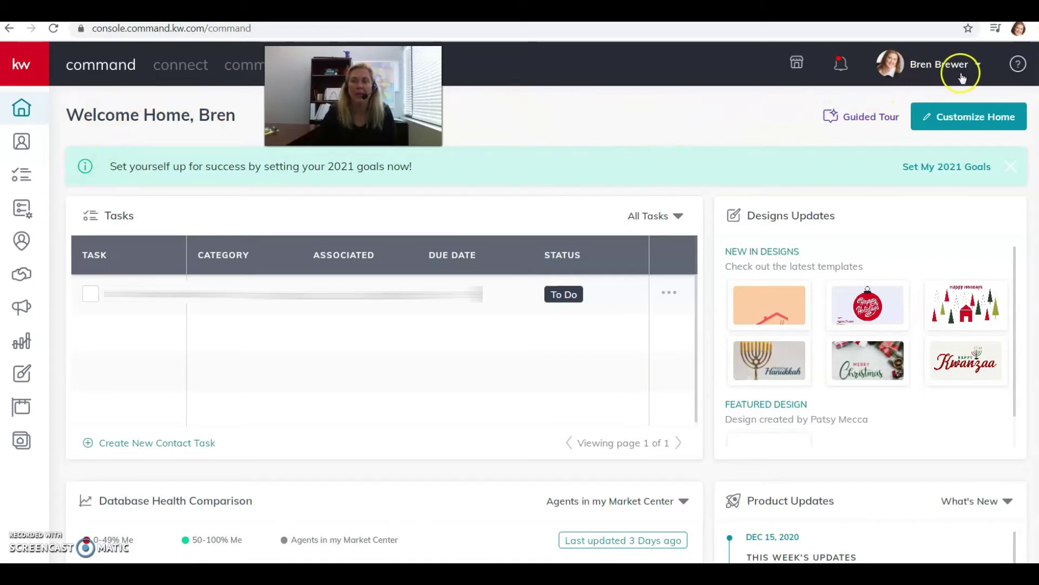
Open account Settings and review Connected Apps: DocuSign, Facebook, Twitter, Porch, Google Calendar, Gmail
{"action": "left_click", "coordinate": [979, 67]}
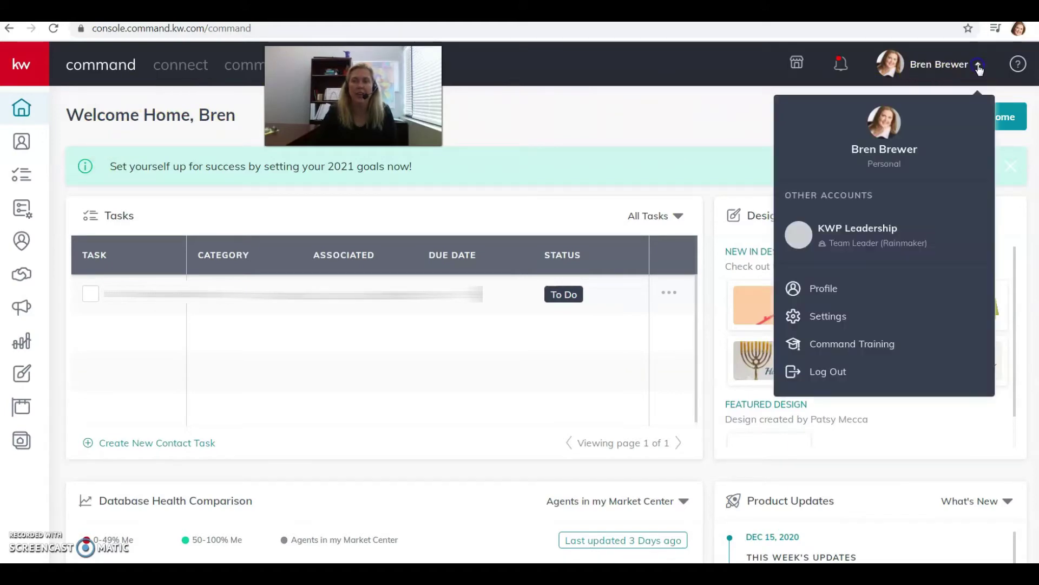
{"action": "left_click", "coordinate": [839, 315]}
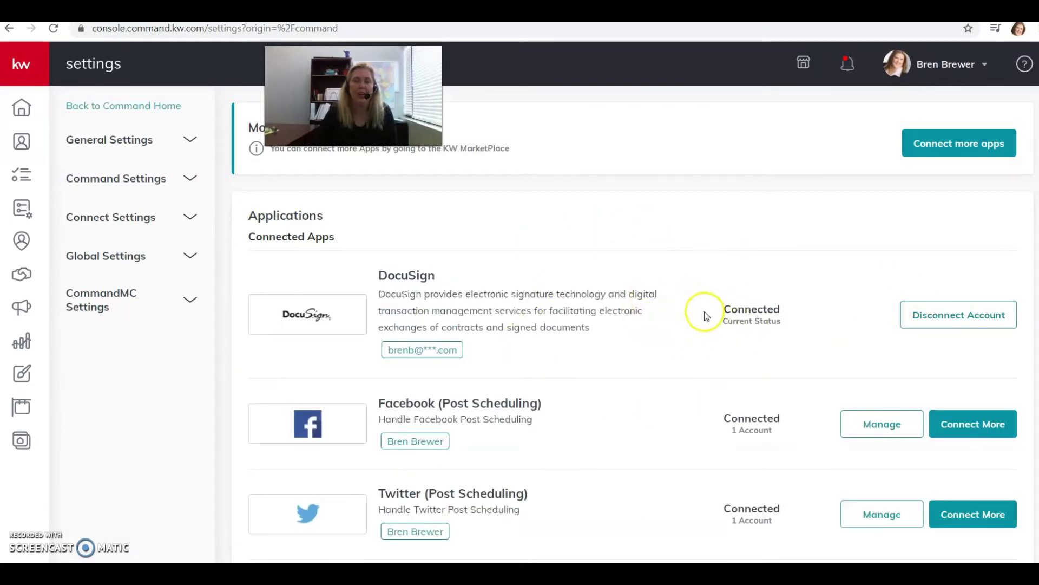
{"action": "scroll", "coordinate": [682, 328], "scroll_direction": "down", "scroll_amount": 1}
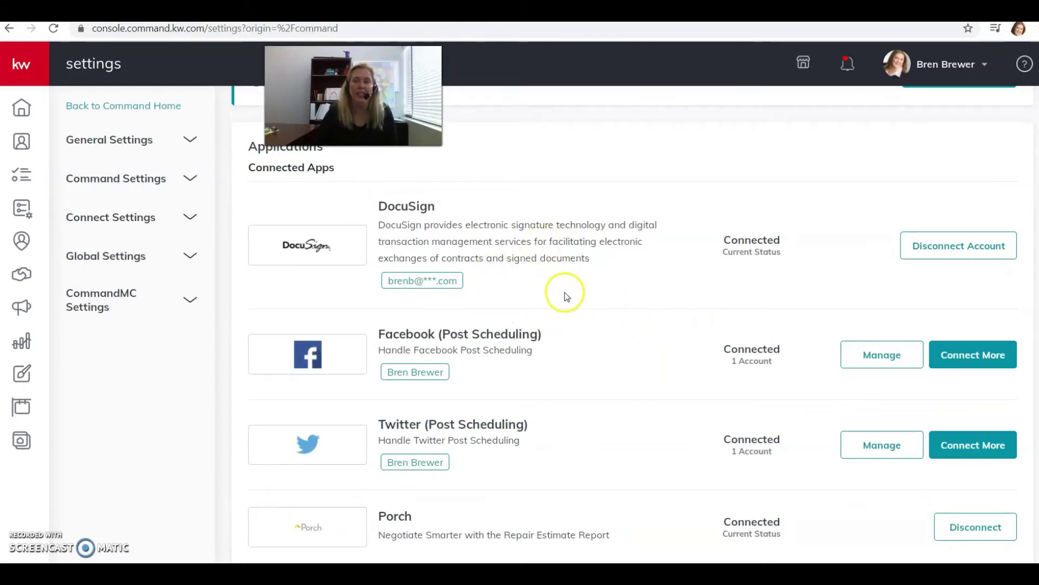
{"action": "scroll", "coordinate": [680, 297], "scroll_direction": "down", "scroll_amount": 1}
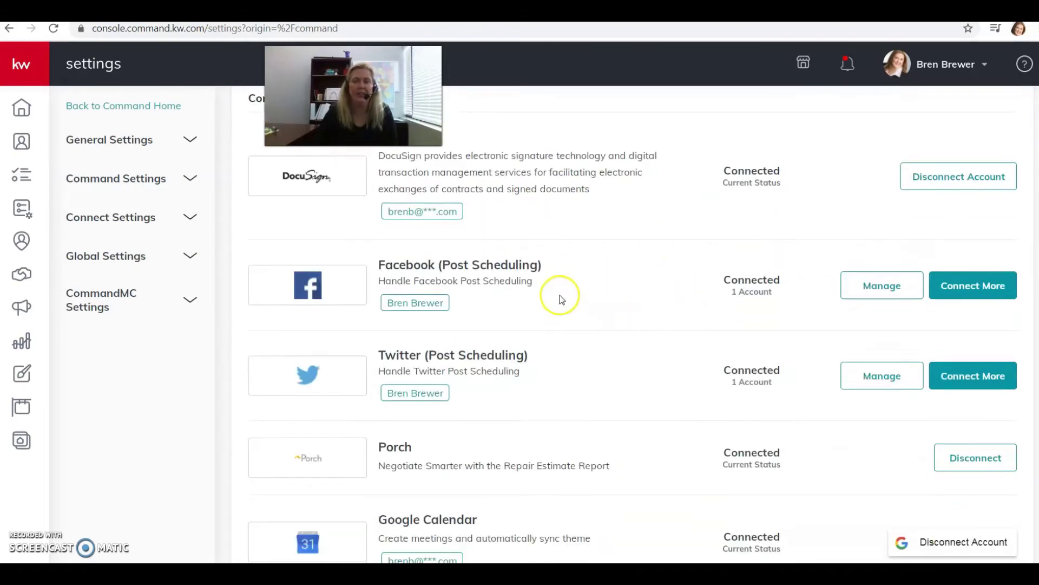
{"action": "scroll", "coordinate": [623, 347], "scroll_direction": "down", "scroll_amount": 1}
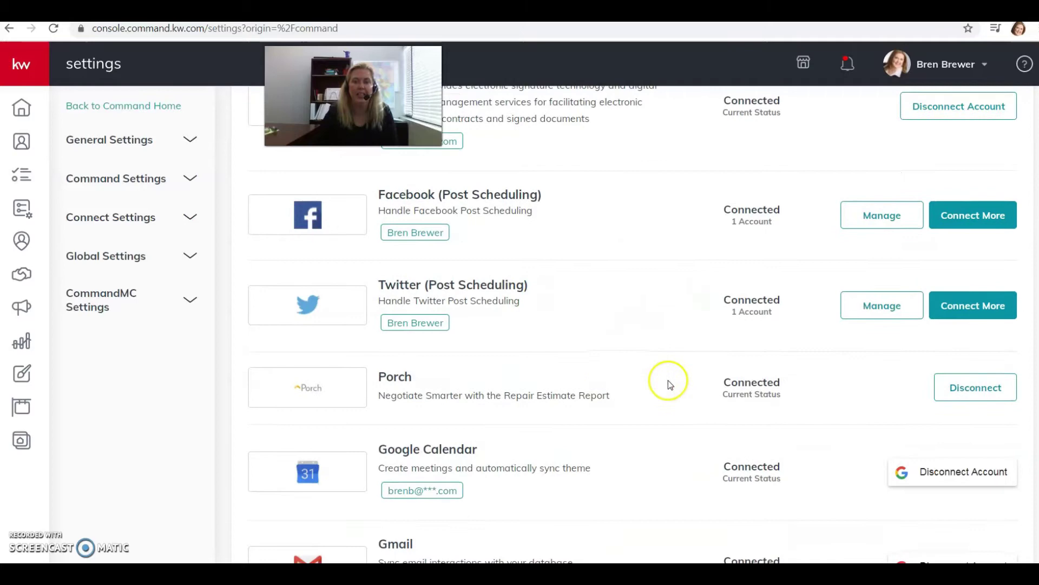
{"action": "scroll", "coordinate": [667, 383], "scroll_direction": "down", "scroll_amount": 4}
{"action": "scroll", "coordinate": [606, 398], "scroll_direction": "up", "scroll_amount": 7}
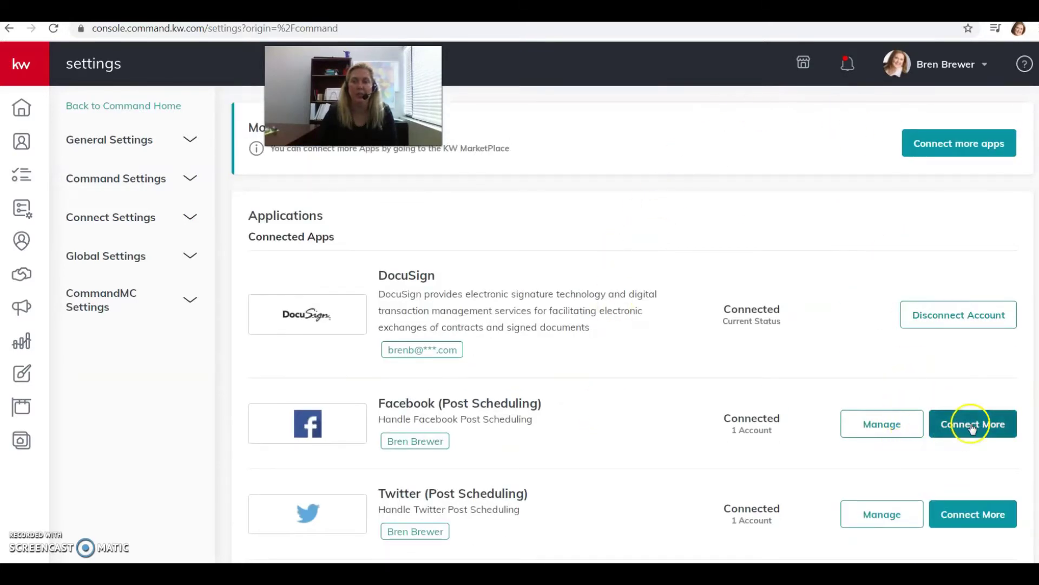
{"action": "scroll", "coordinate": [682, 336], "scroll_direction": "down", "scroll_amount": 2}
{"action": "scroll", "coordinate": [635, 361], "scroll_direction": "down", "scroll_amount": 5}
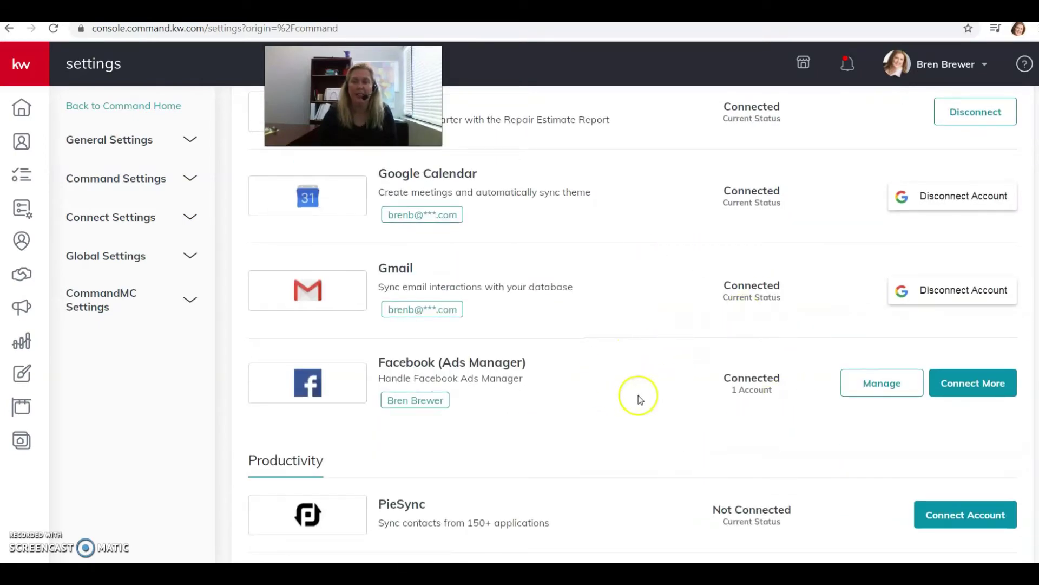
{"action": "scroll", "coordinate": [630, 409], "scroll_direction": "down", "scroll_amount": 1}
{"action": "scroll", "coordinate": [628, 413], "scroll_direction": "up", "scroll_amount": 2}
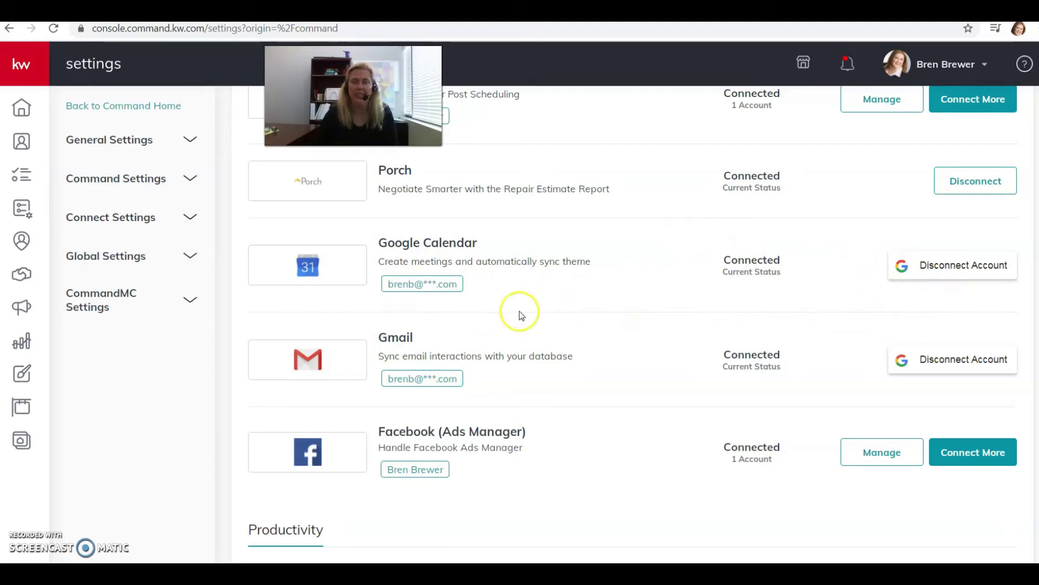
{"action": "scroll", "coordinate": [619, 299], "scroll_direction": "down", "scroll_amount": 3}
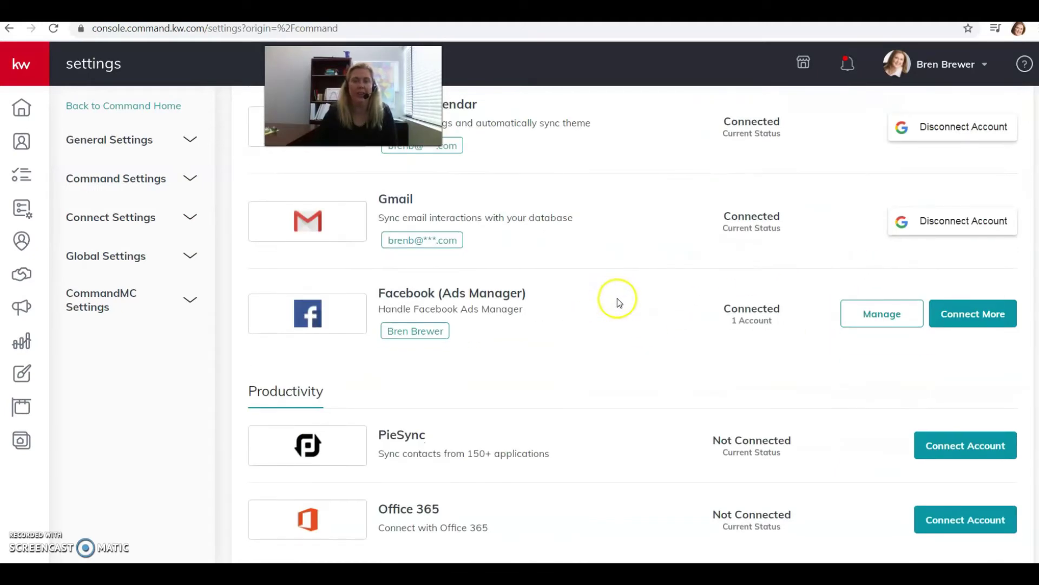
{"action": "scroll", "coordinate": [608, 309], "scroll_direction": "up", "scroll_amount": 4}
{"action": "scroll", "coordinate": [636, 420], "scroll_direction": "up", "scroll_amount": 6}
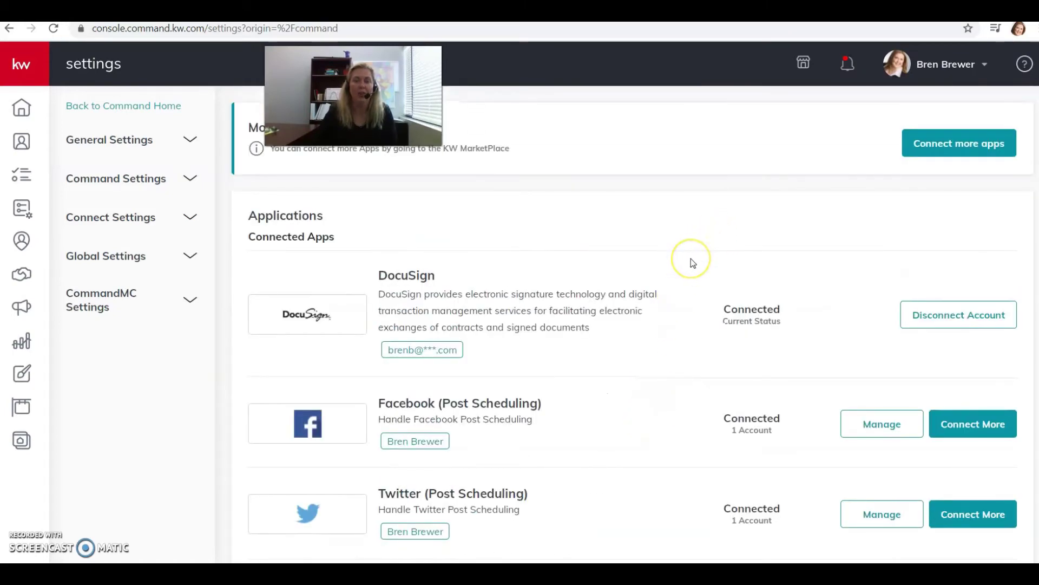
{"action": "scroll", "coordinate": [693, 263], "scroll_direction": "down", "scroll_amount": 1}
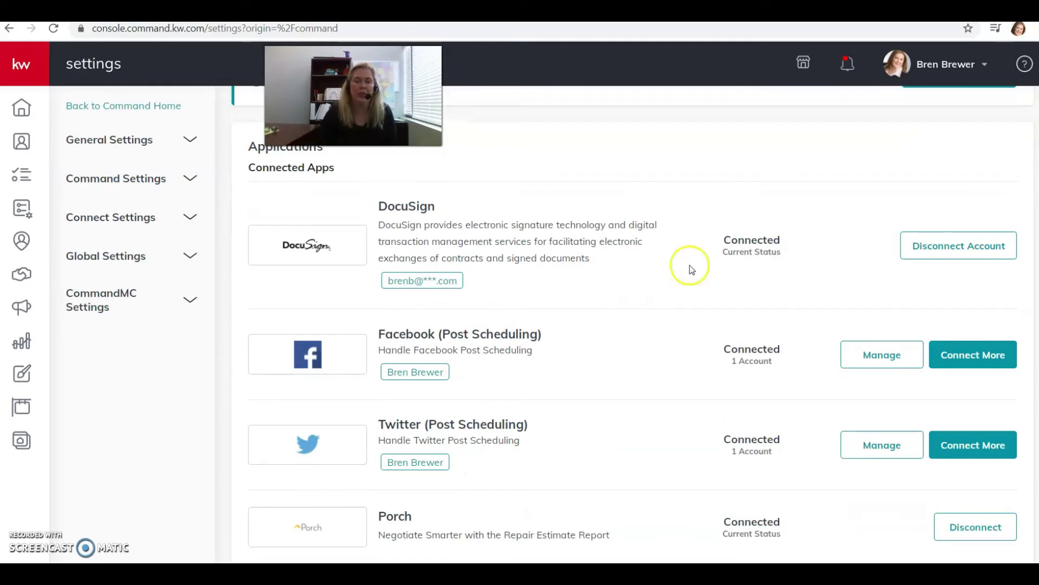
{"action": "scroll", "coordinate": [741, 384], "scroll_direction": "up", "scroll_amount": 1}
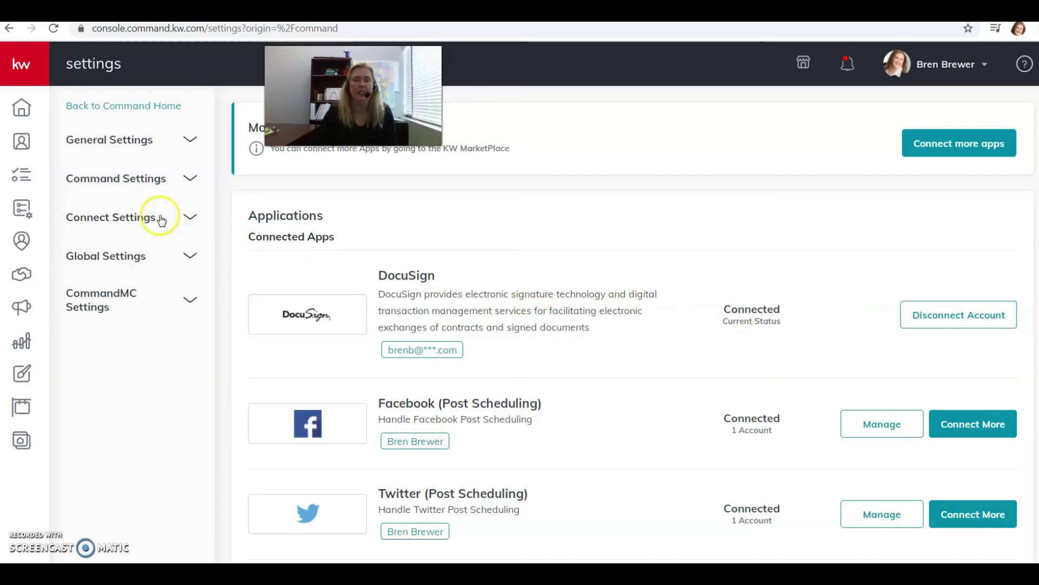
{"action": "left_click", "coordinate": [189, 218]}
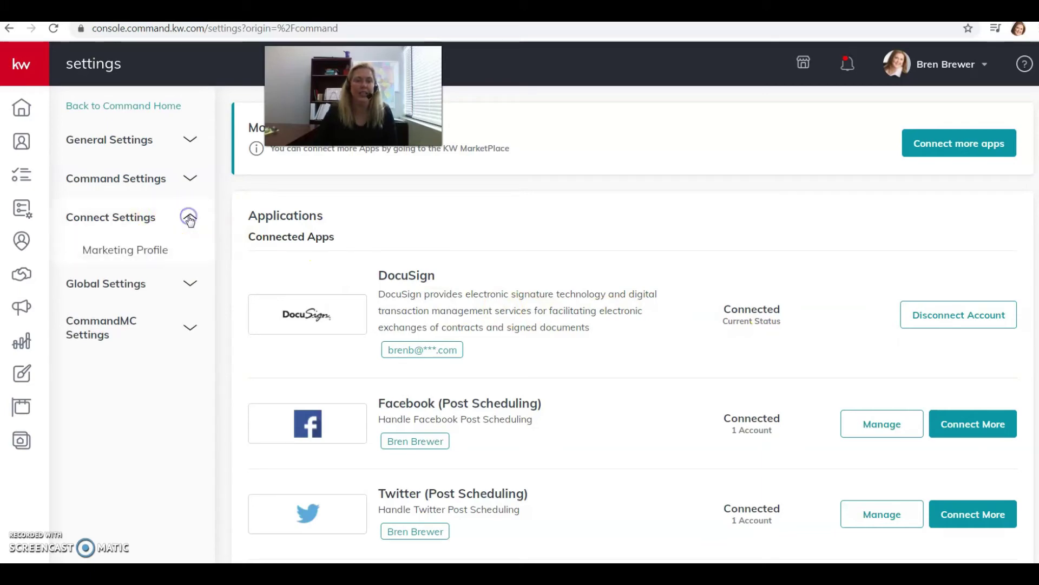
{"action": "left_click", "coordinate": [146, 248]}
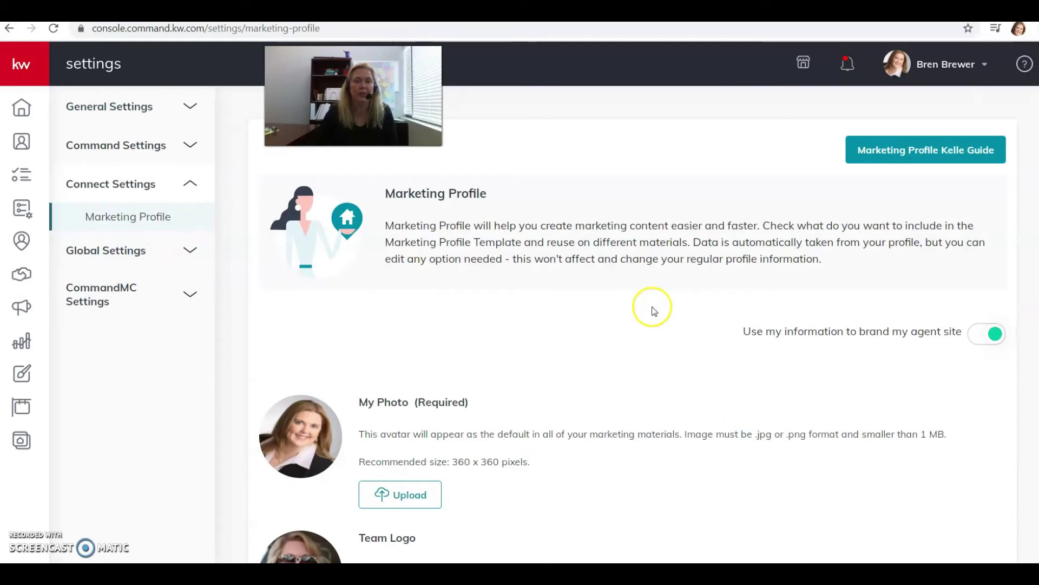
{"action": "scroll", "coordinate": [649, 322], "scroll_direction": "down", "scroll_amount": 3}
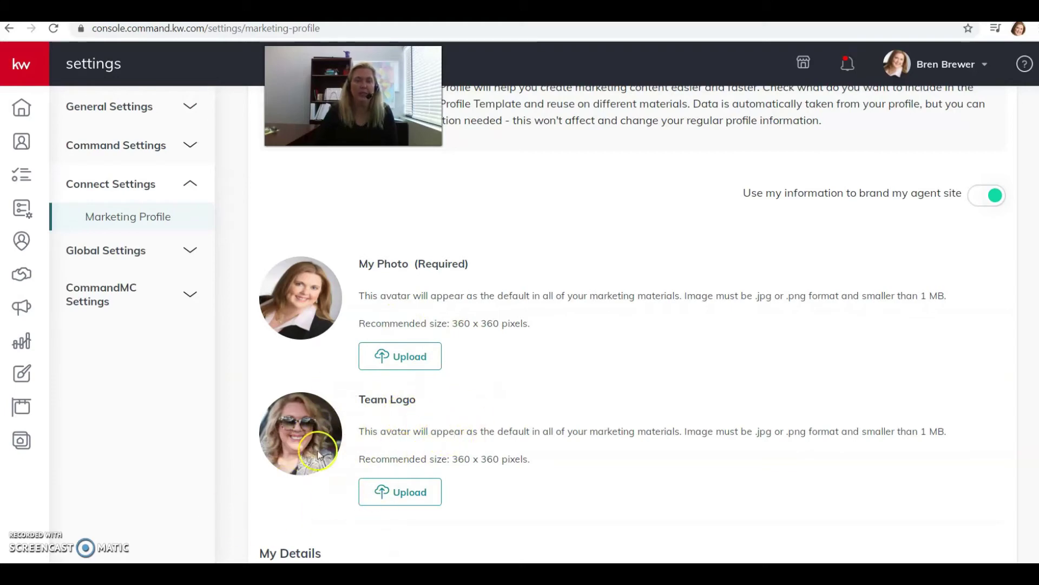
{"action": "scroll", "coordinate": [556, 380], "scroll_direction": "down", "scroll_amount": 8}
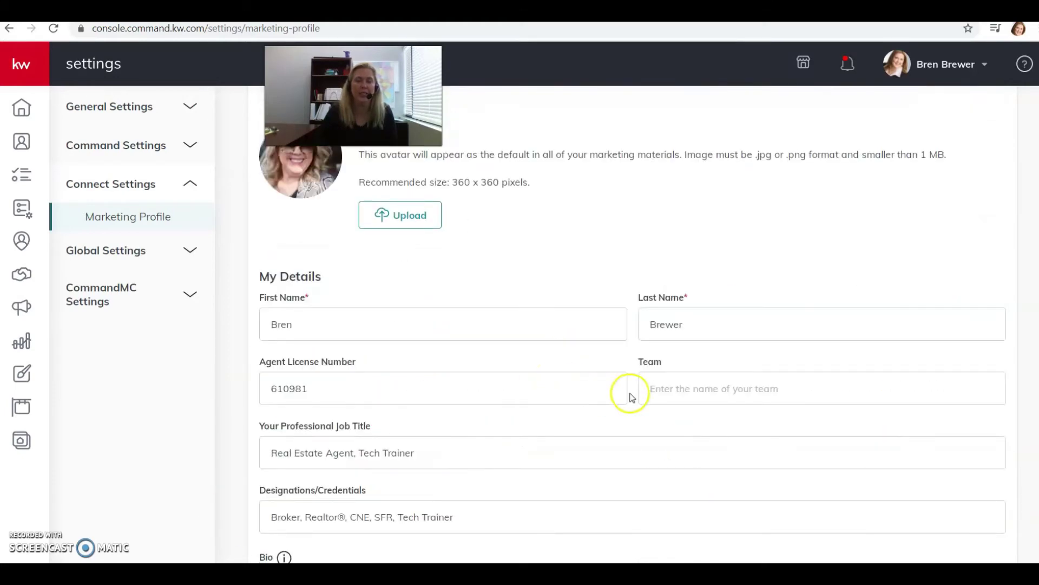
{"action": "scroll", "coordinate": [533, 358], "scroll_direction": "up", "scroll_amount": 1}
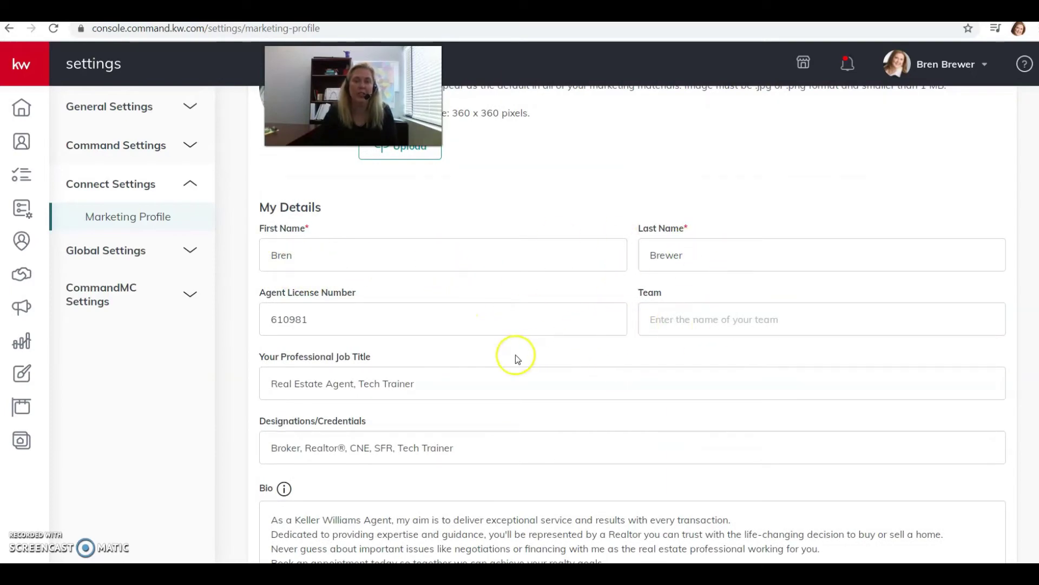
{"action": "scroll", "coordinate": [515, 358], "scroll_direction": "down", "scroll_amount": 1}
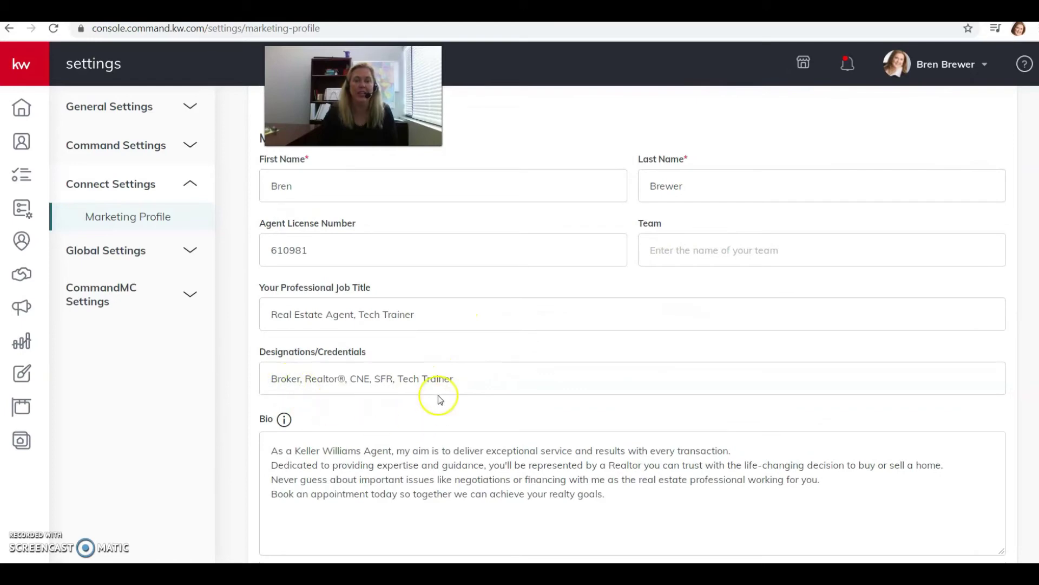
{"action": "scroll", "coordinate": [668, 358], "scroll_direction": "down", "scroll_amount": 2}
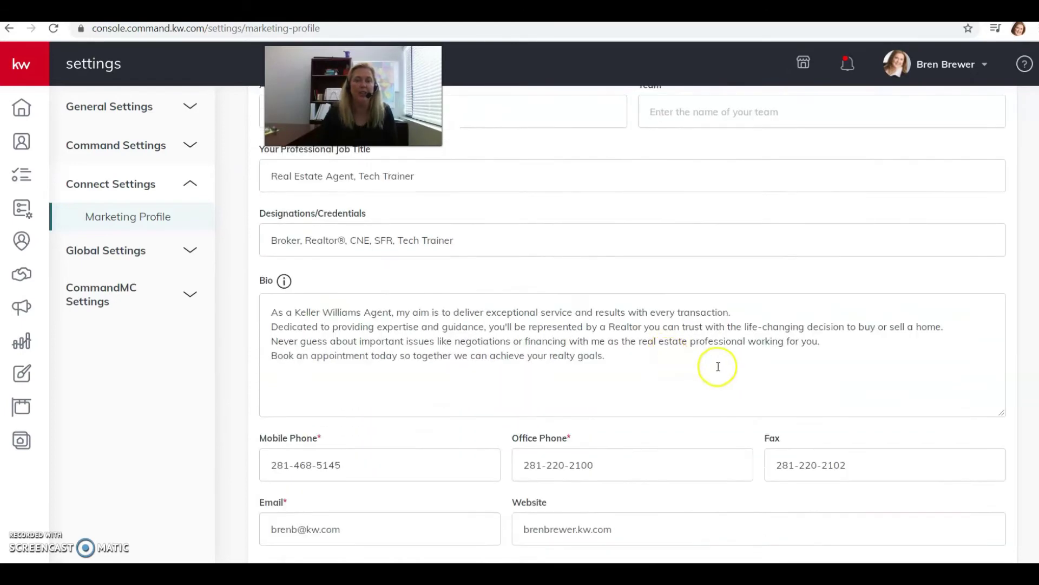
{"action": "scroll", "coordinate": [541, 373], "scroll_direction": "down", "scroll_amount": 2}
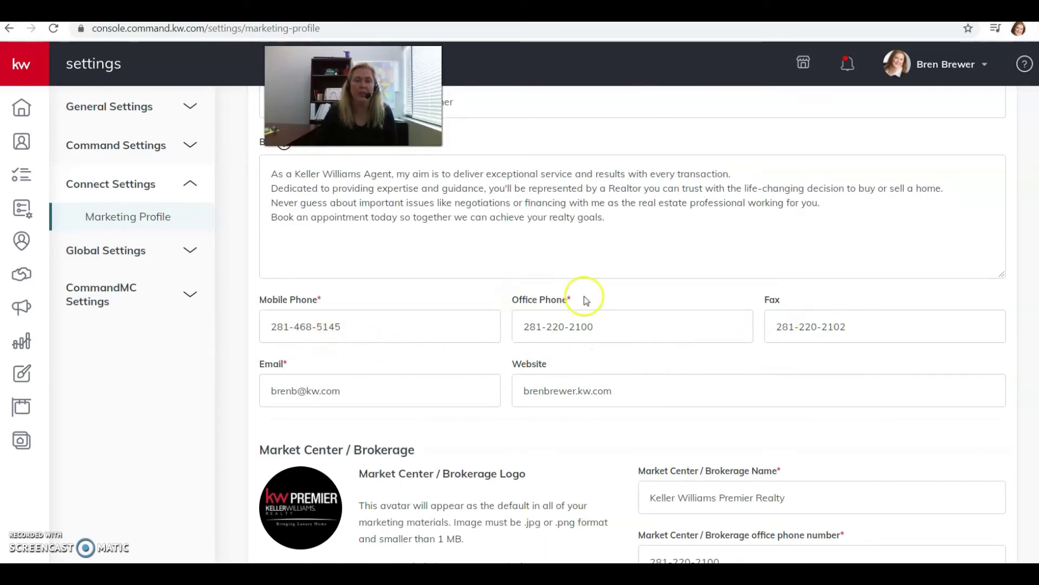
{"action": "scroll", "coordinate": [443, 292], "scroll_direction": "down", "scroll_amount": 1}
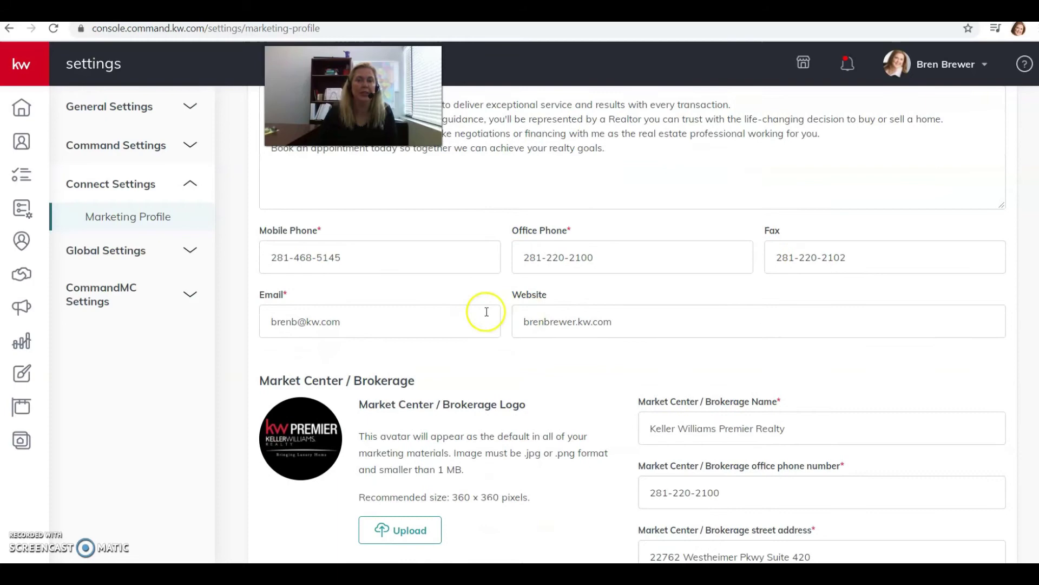
{"action": "scroll", "coordinate": [476, 304], "scroll_direction": "down", "scroll_amount": 1}
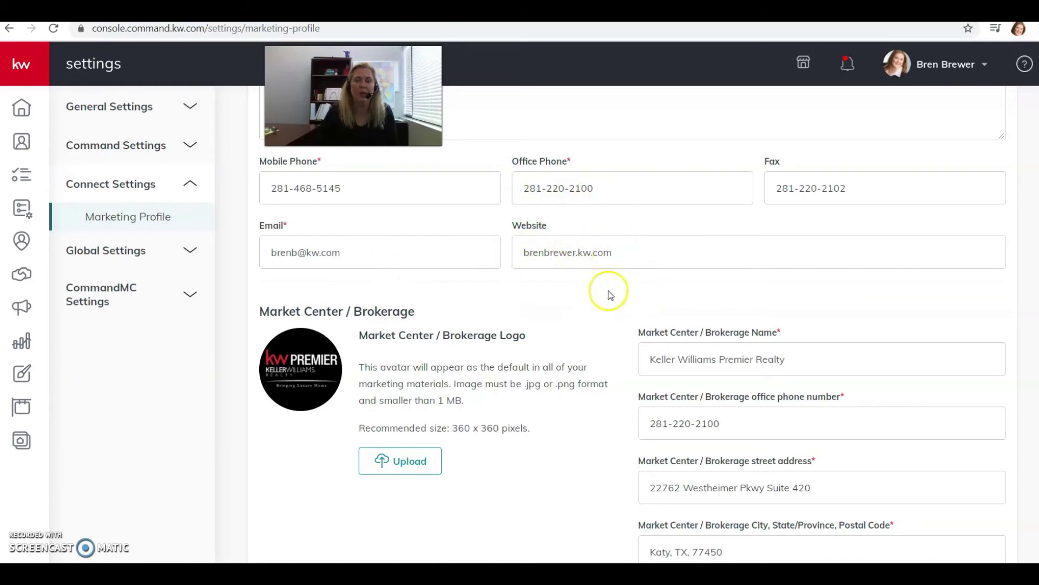
{"action": "scroll", "coordinate": [599, 278], "scroll_direction": "down", "scroll_amount": 1}
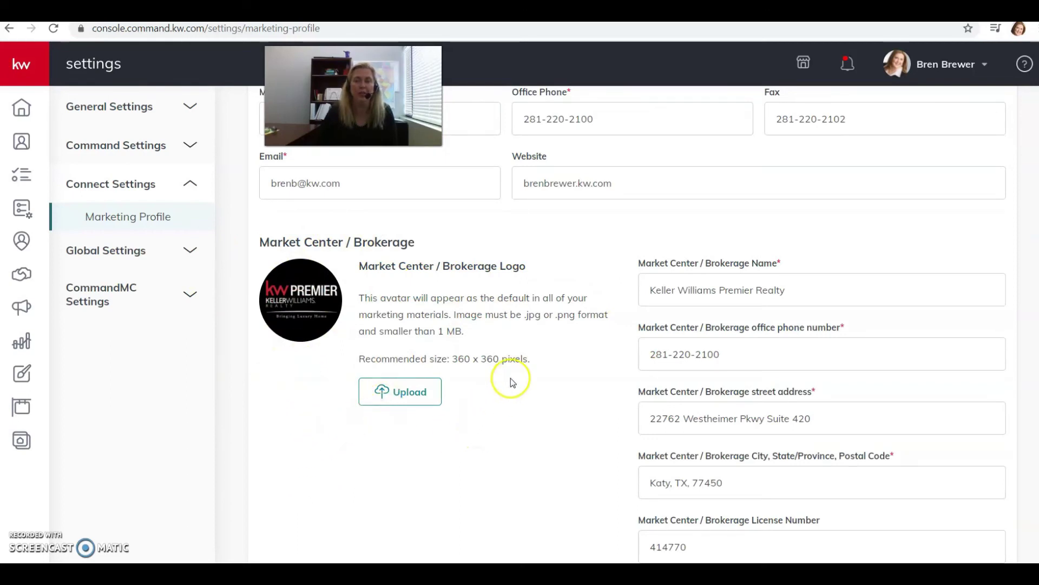
{"action": "scroll", "coordinate": [511, 378], "scroll_direction": "down", "scroll_amount": 1}
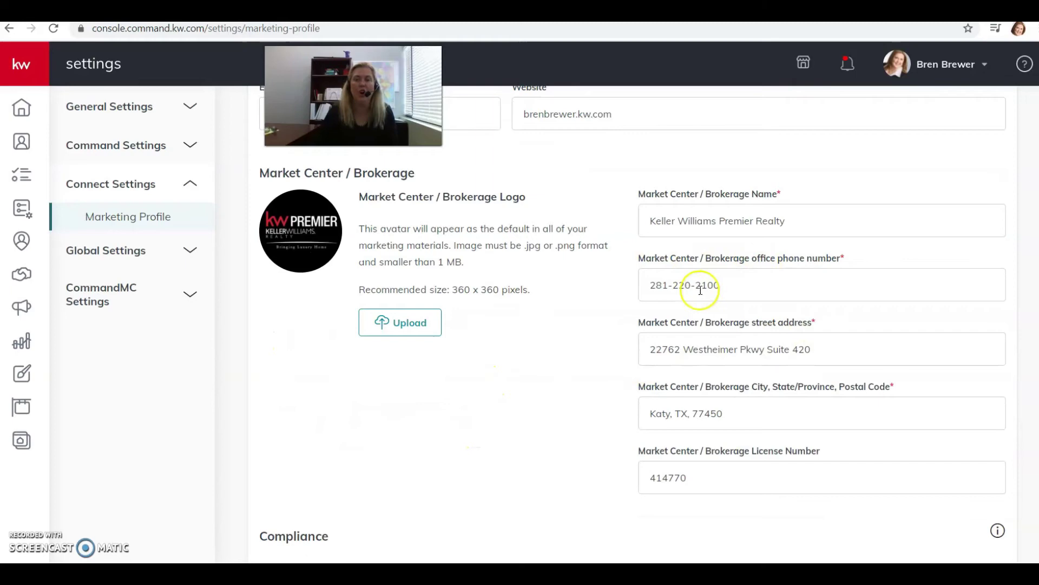
{"action": "scroll", "coordinate": [560, 430], "scroll_direction": "down", "scroll_amount": 1}
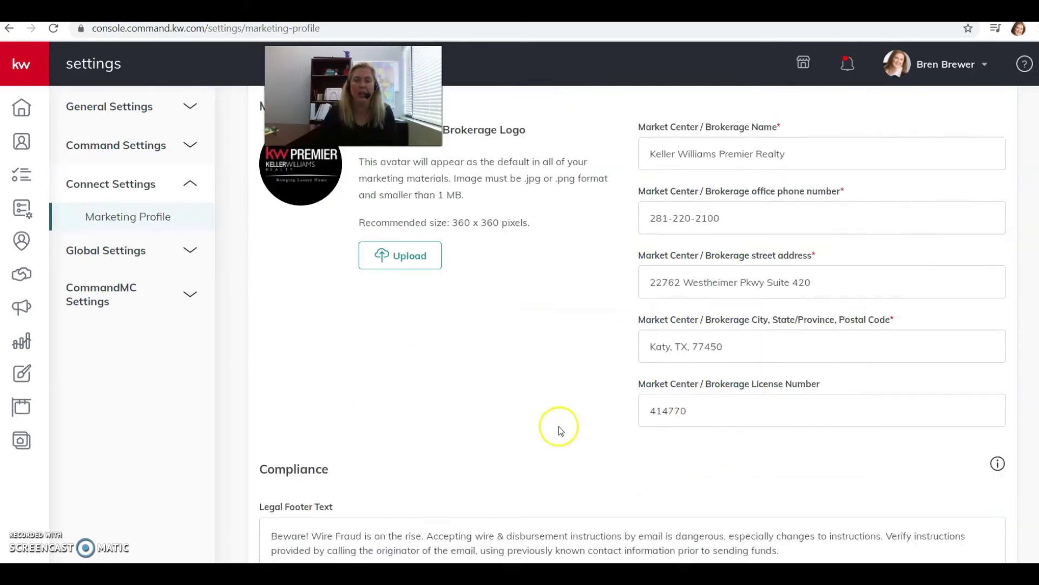
{"action": "scroll", "coordinate": [560, 431], "scroll_direction": "down", "scroll_amount": 3}
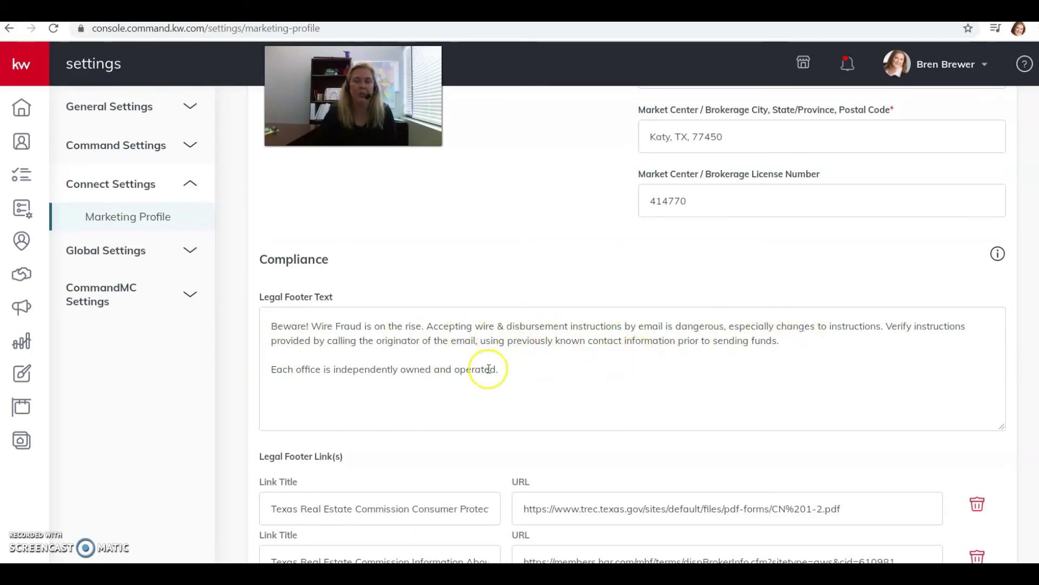
{"action": "scroll", "coordinate": [603, 345], "scroll_direction": "down", "scroll_amount": 3}
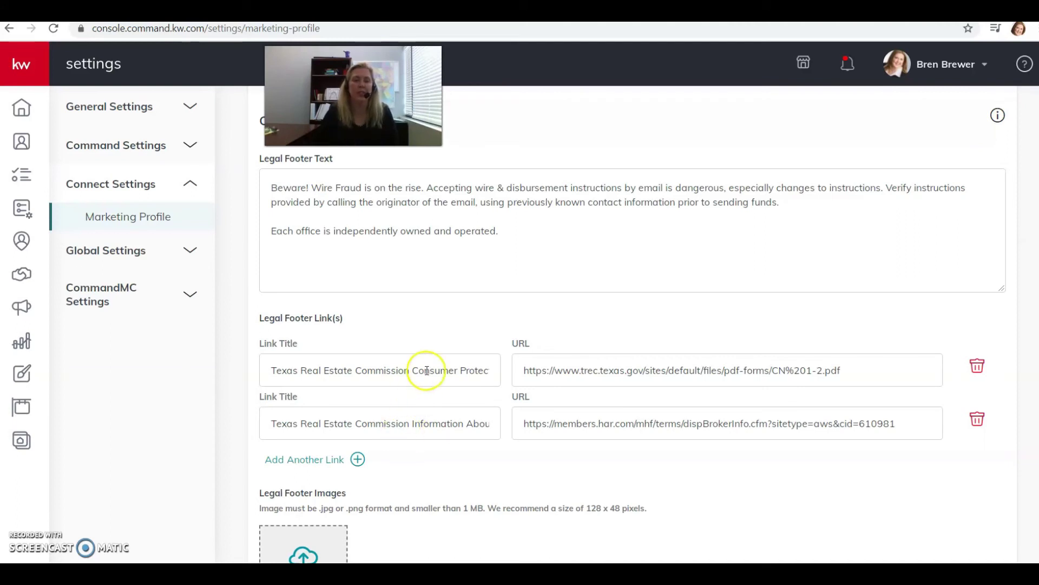
{"action": "scroll", "coordinate": [425, 371], "scroll_direction": "down", "scroll_amount": 1}
{"action": "scroll", "coordinate": [410, 396], "scroll_direction": "down", "scroll_amount": 2}
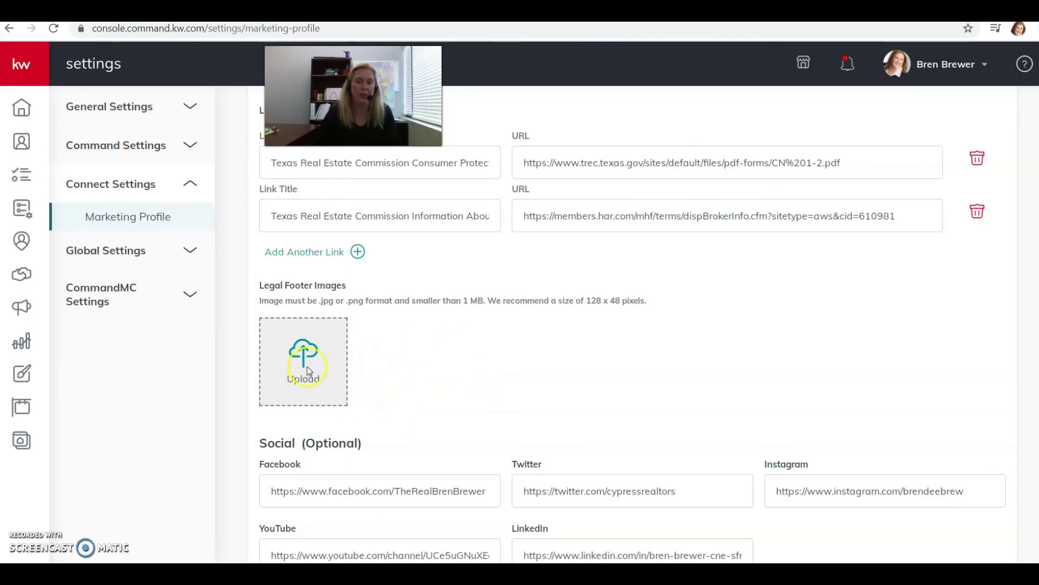
{"action": "scroll", "coordinate": [446, 358], "scroll_direction": "down", "scroll_amount": 3}
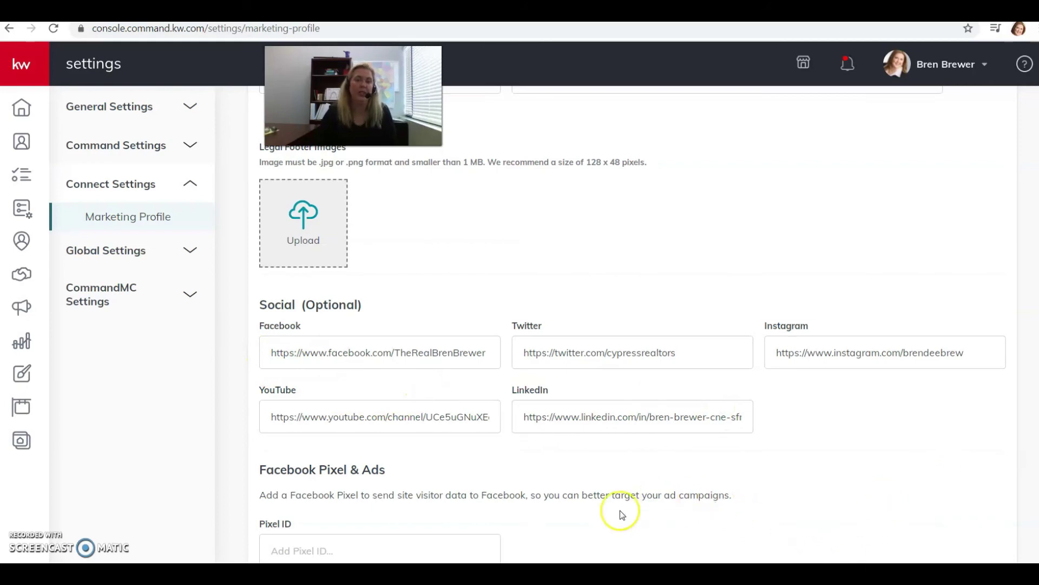
{"action": "scroll", "coordinate": [840, 447], "scroll_direction": "down", "scroll_amount": 3}
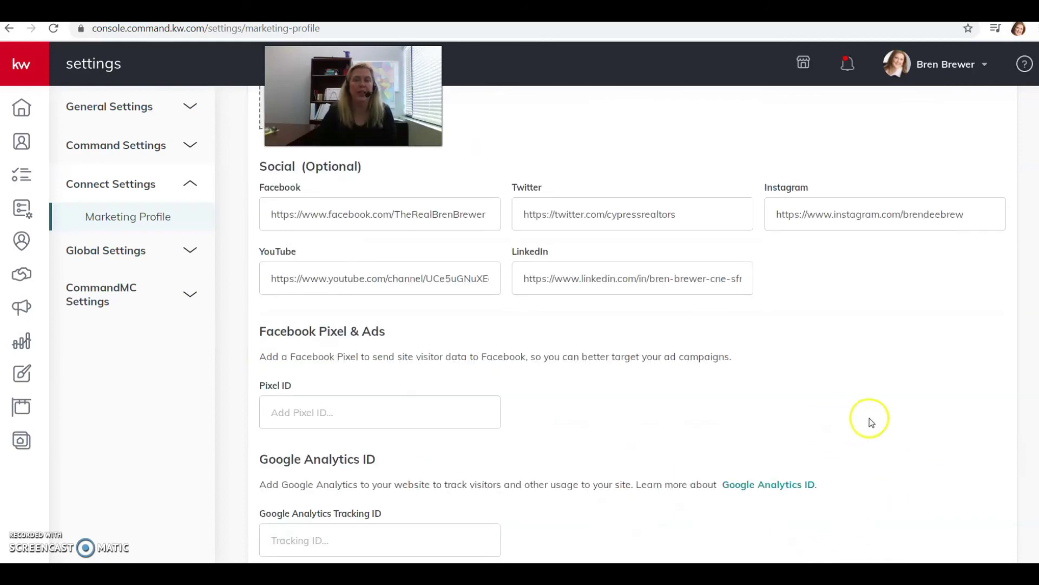
{"action": "scroll", "coordinate": [868, 421], "scroll_direction": "up", "scroll_amount": 15}
{"action": "scroll", "coordinate": [820, 403], "scroll_direction": "down", "scroll_amount": 15}
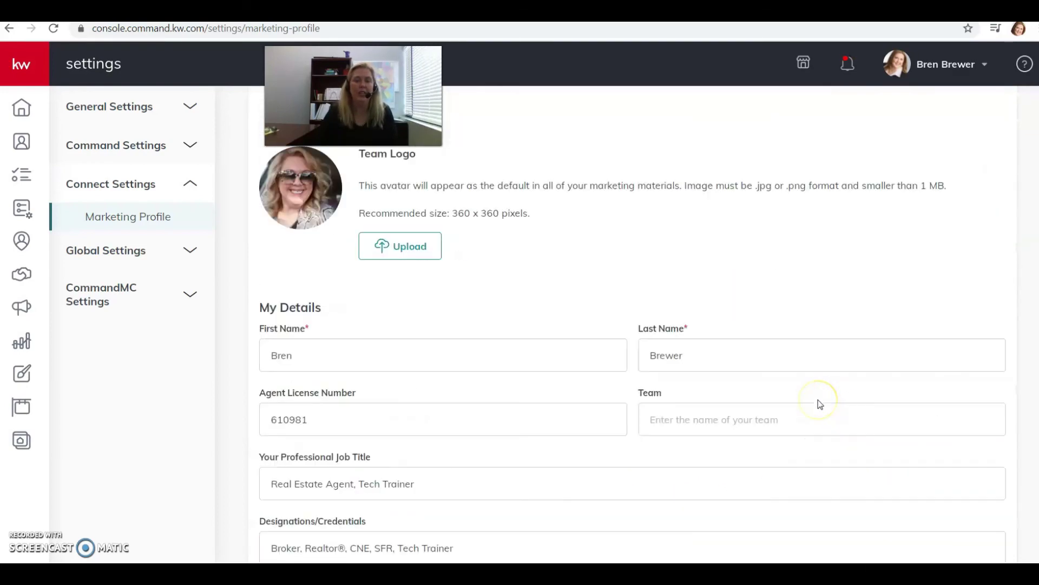
{"action": "scroll", "coordinate": [820, 405], "scroll_direction": "down", "scroll_amount": 5}
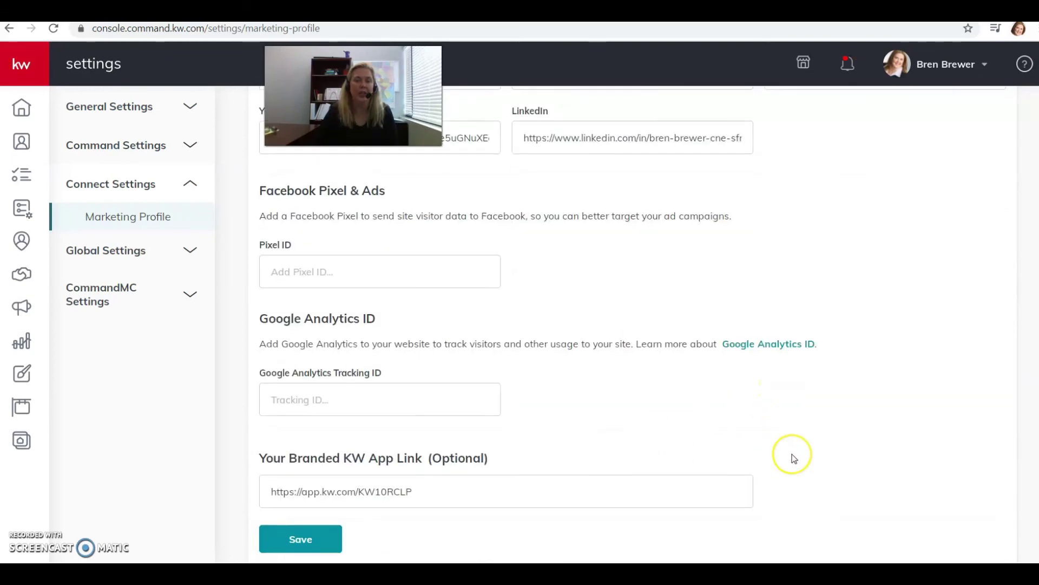
{"action": "scroll", "coordinate": [791, 455], "scroll_direction": "down", "scroll_amount": 1}
{"action": "scroll", "coordinate": [792, 457], "scroll_direction": "up", "scroll_amount": 2}
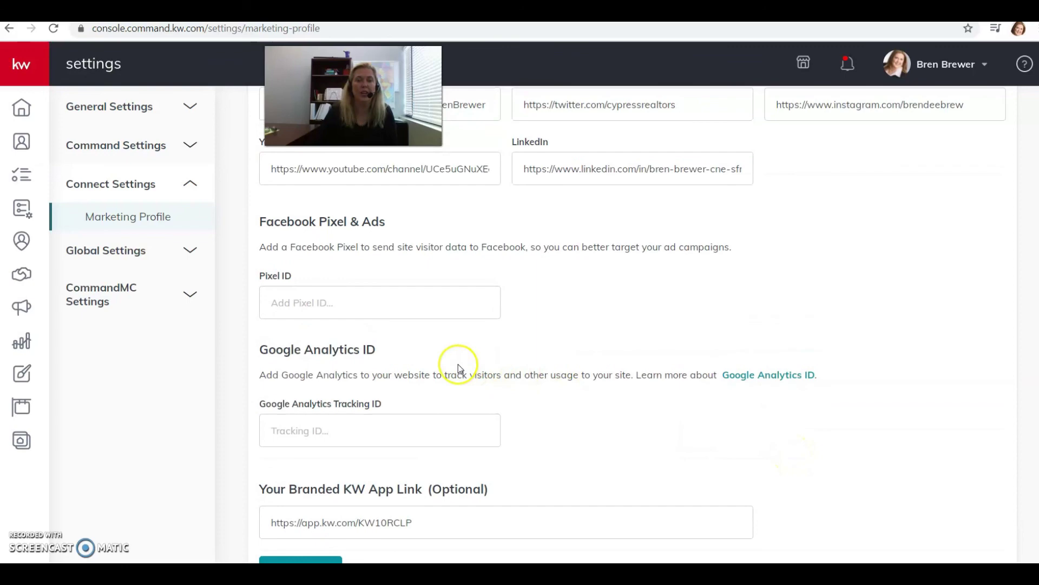
{"action": "scroll", "coordinate": [588, 352], "scroll_direction": "up", "scroll_amount": 1}
{"action": "scroll", "coordinate": [588, 351], "scroll_direction": "up", "scroll_amount": 1}
{"action": "scroll", "coordinate": [624, 328], "scroll_direction": "up", "scroll_amount": 20}
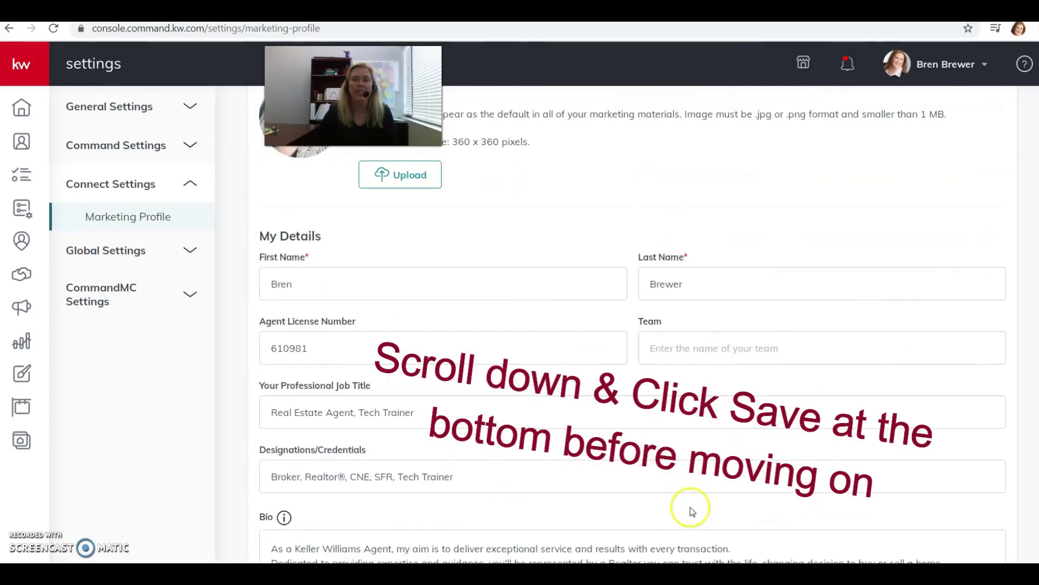
{"action": "scroll", "coordinate": [587, 320], "scroll_direction": "up", "scroll_amount": 5}
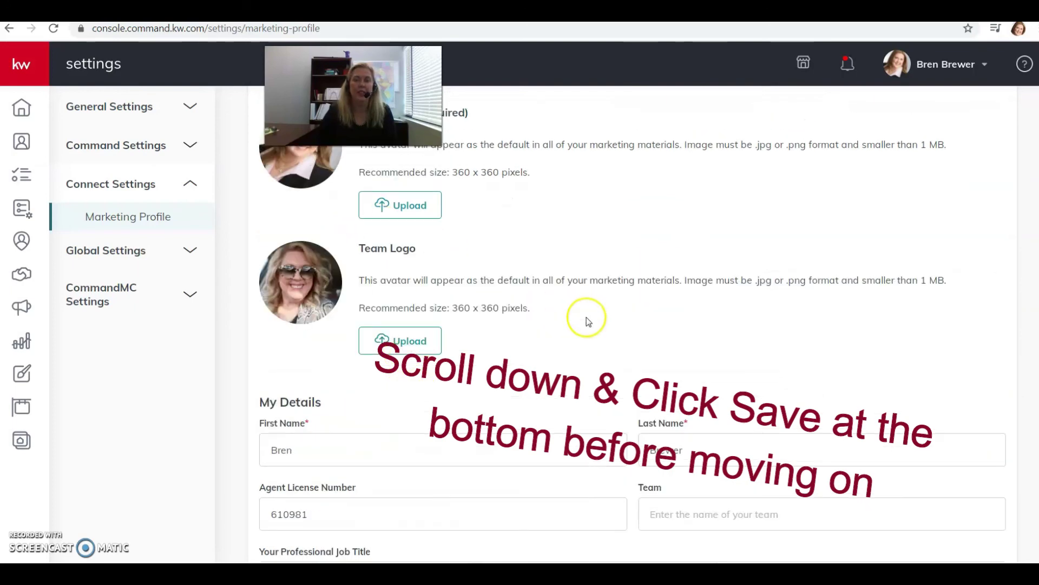
{"action": "scroll", "coordinate": [609, 366], "scroll_direction": "up", "scroll_amount": 3}
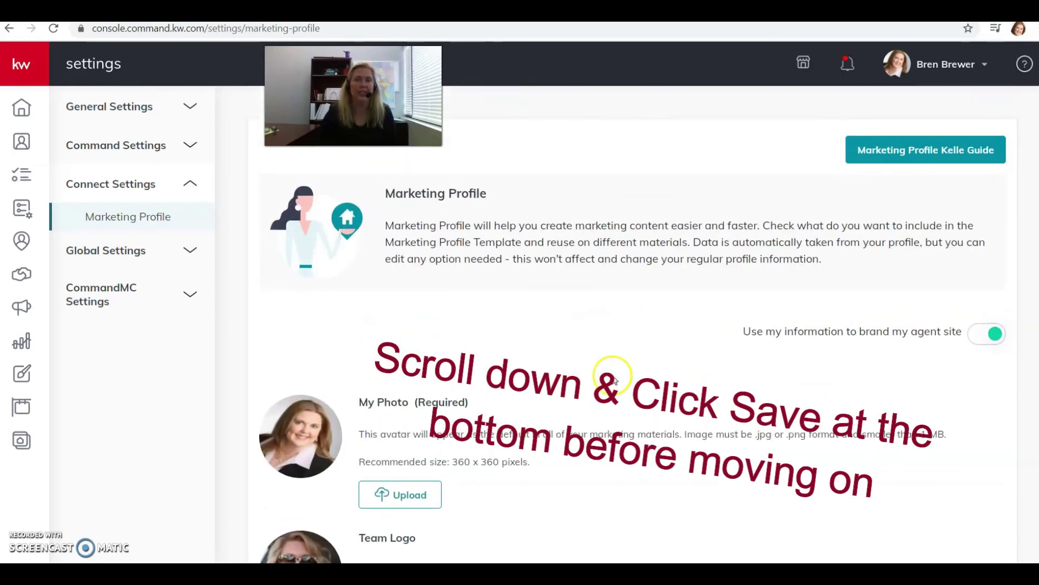